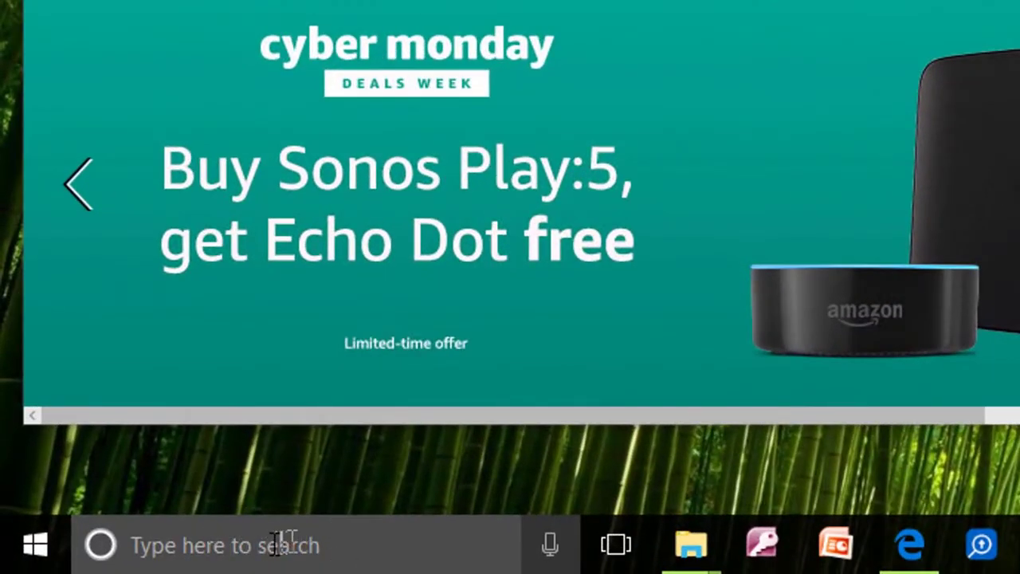
Search Windows for 's' and launch Snipping Tool from the Best match result
left_click(275, 545)
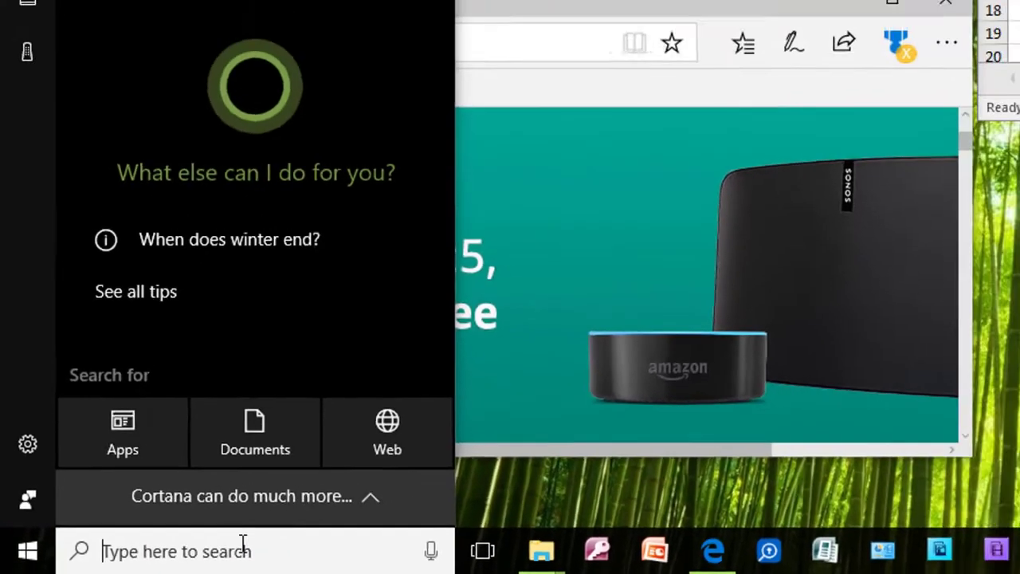
type("s")
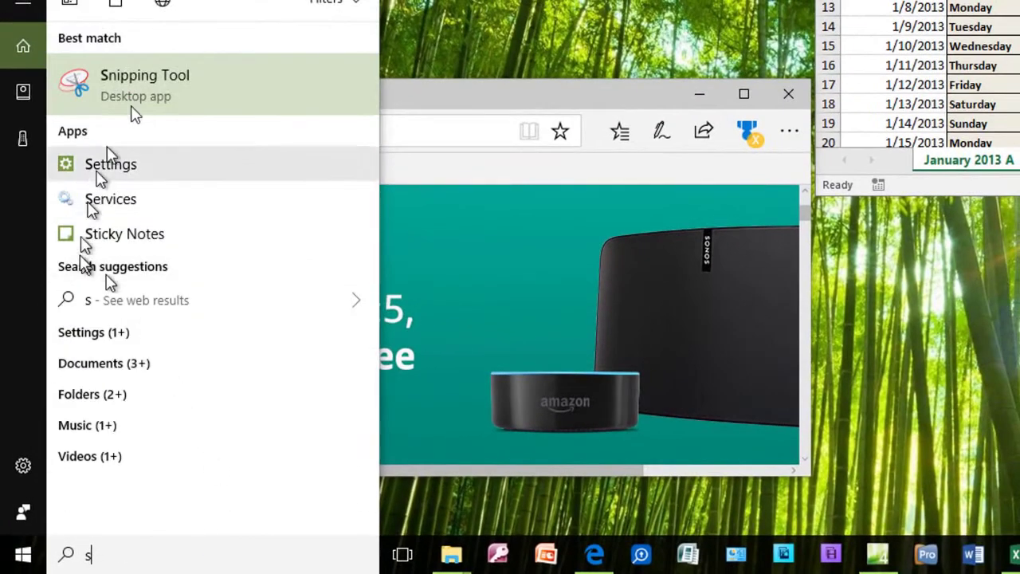
left_click(203, 84)
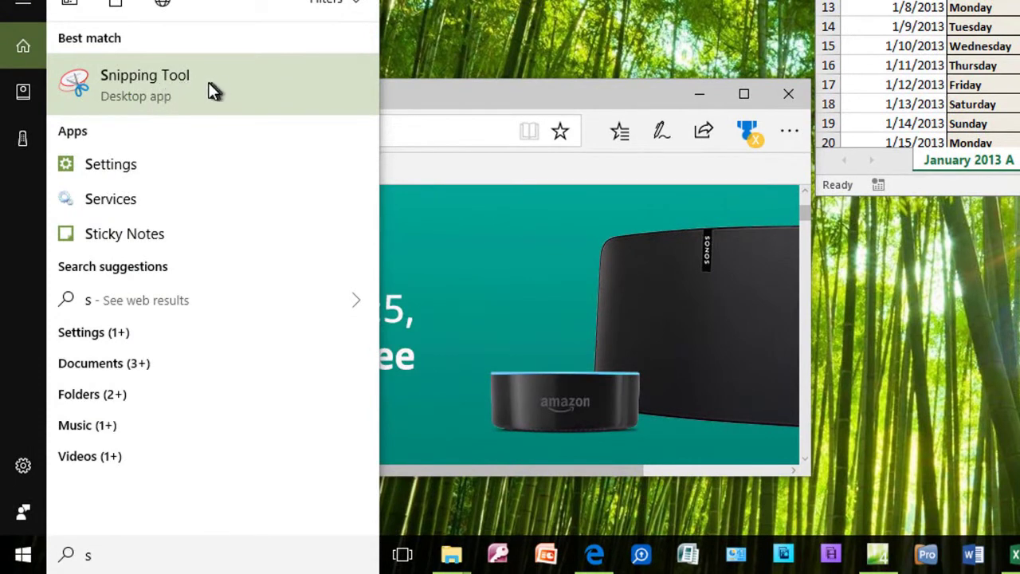
left_click(208, 83)
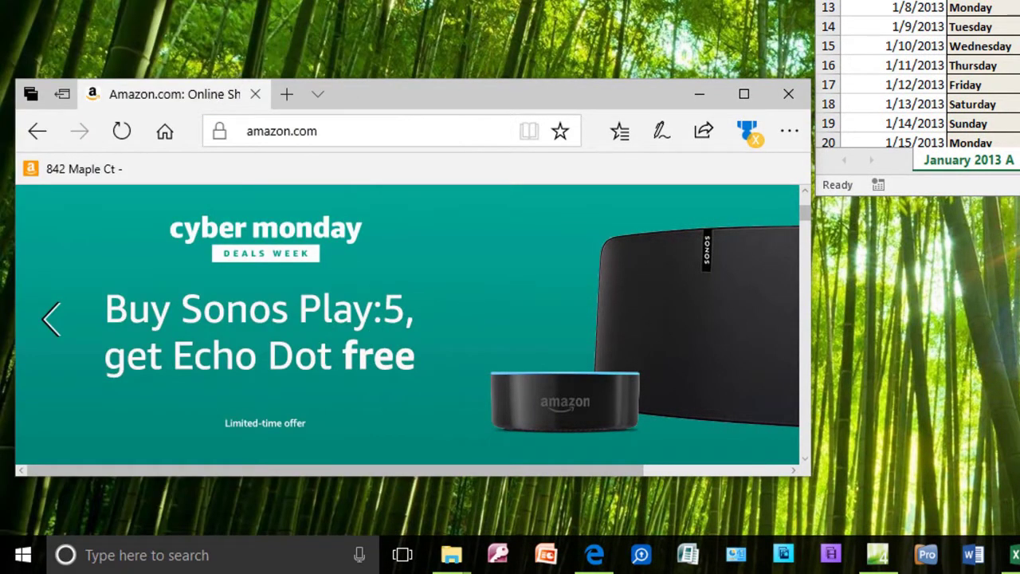
left_click(23, 557)
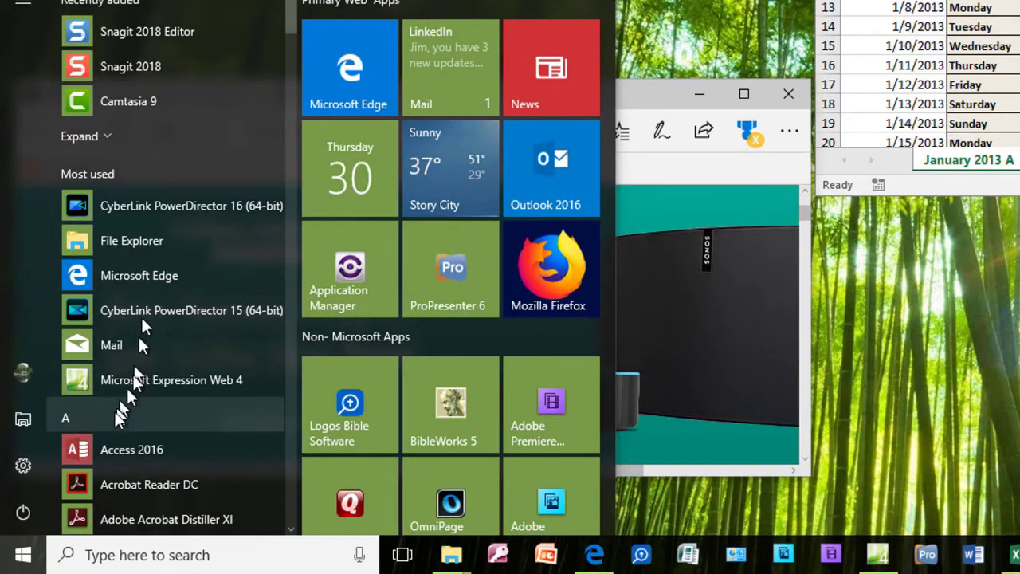
left_click(109, 419)
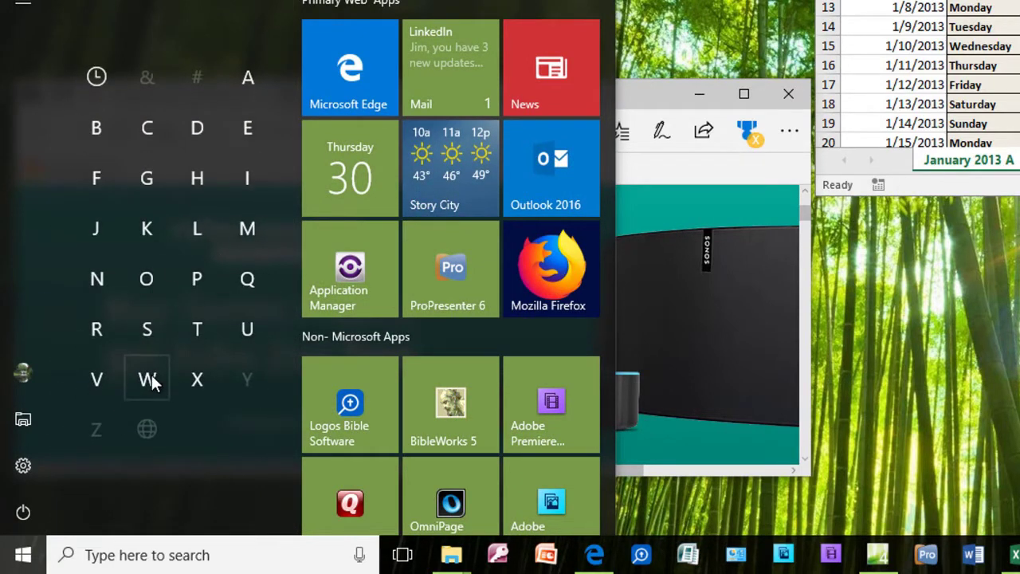
left_click(149, 380)
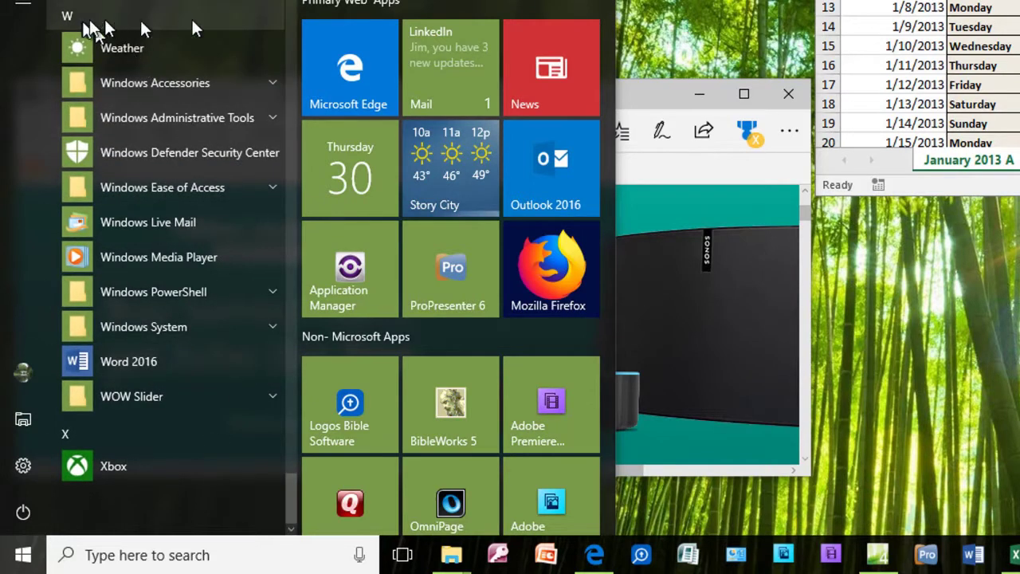
left_click(178, 82)
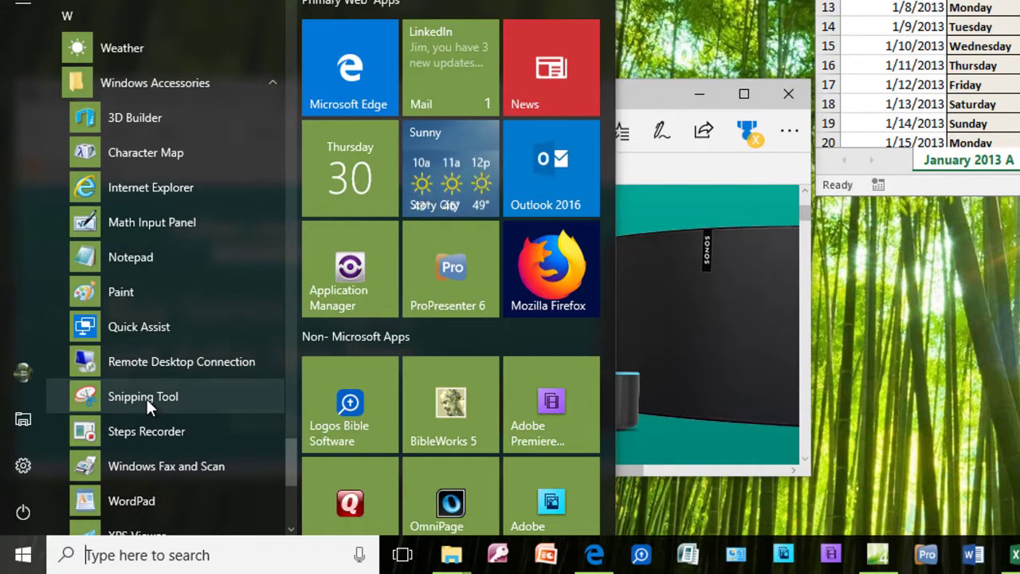
left_click(103, 562)
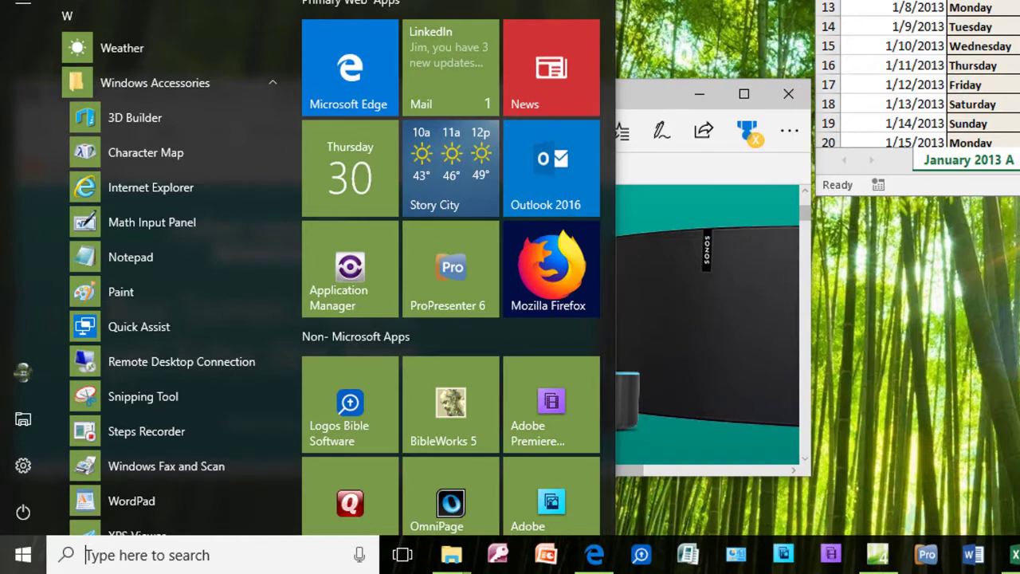
key("Escape")
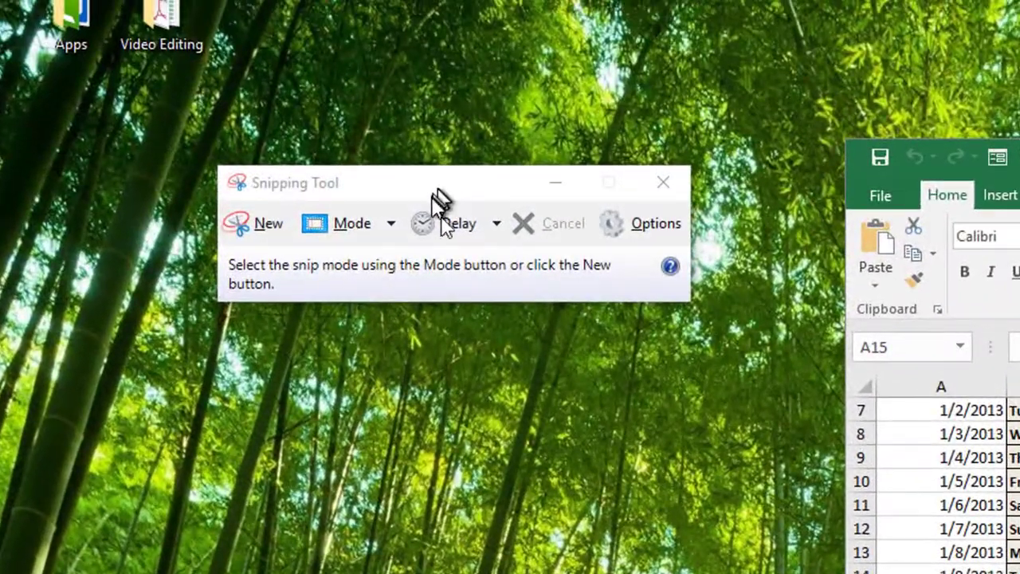
left_click(497, 225)
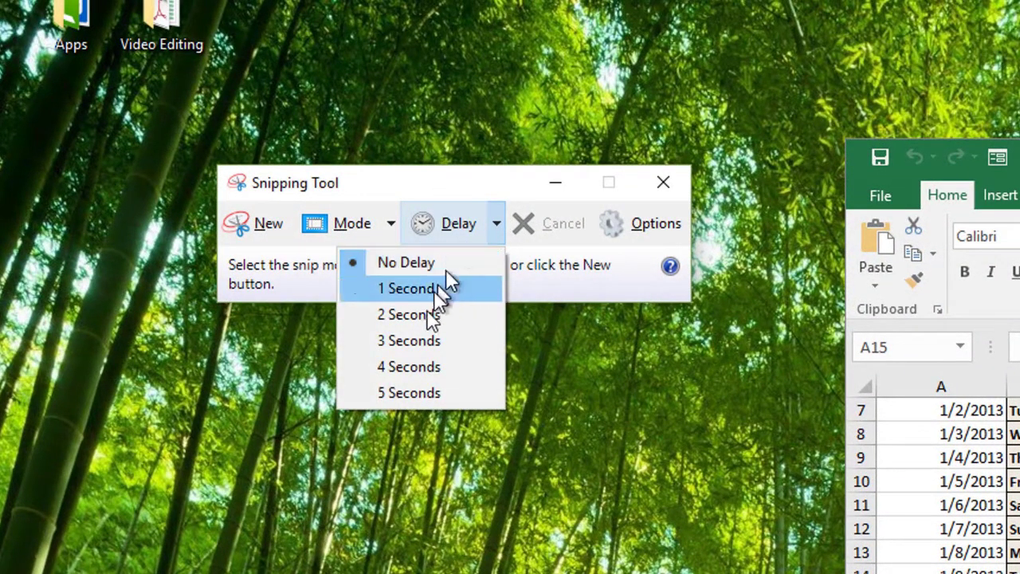
left_click(557, 436)
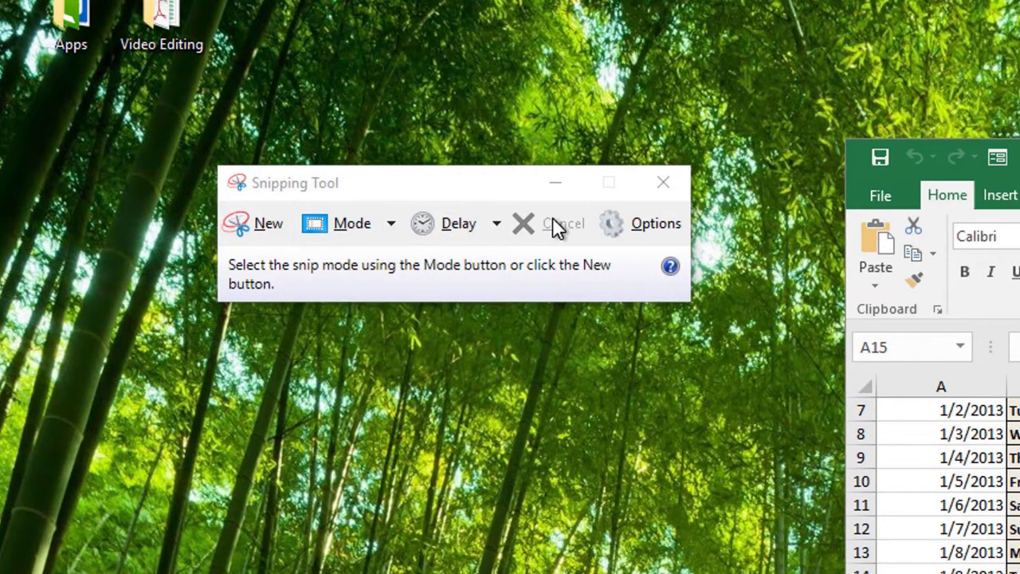
left_click(390, 224)
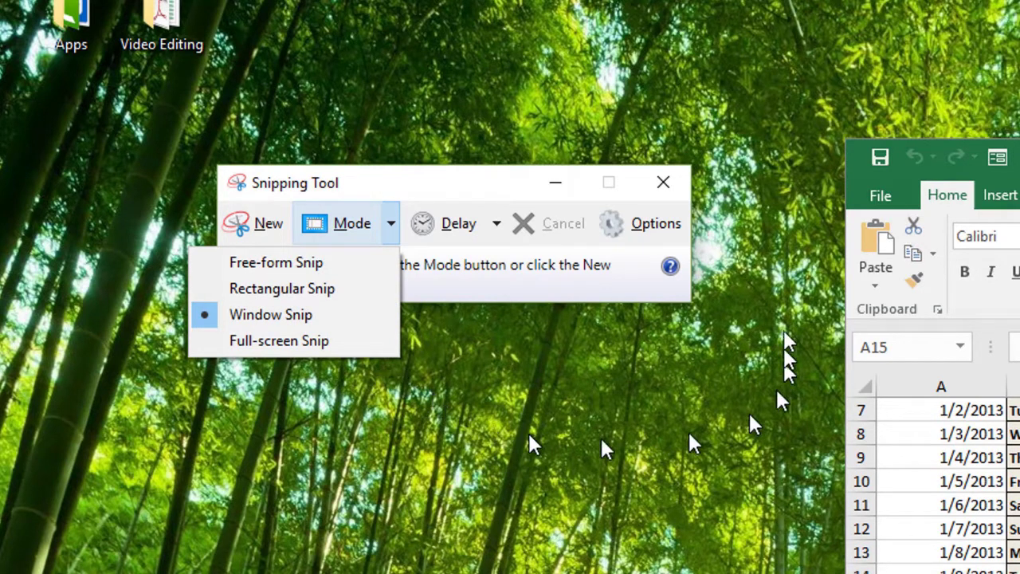
Leave the snip mode unchanged and take a Window Snip of the Excel 'Hours' window
left_click(443, 415)
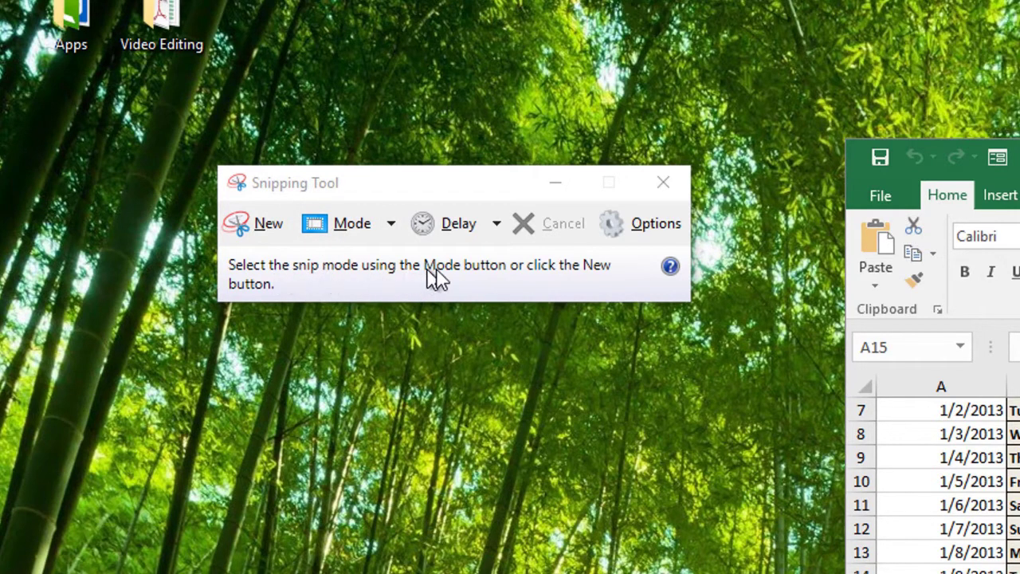
left_click(256, 223)
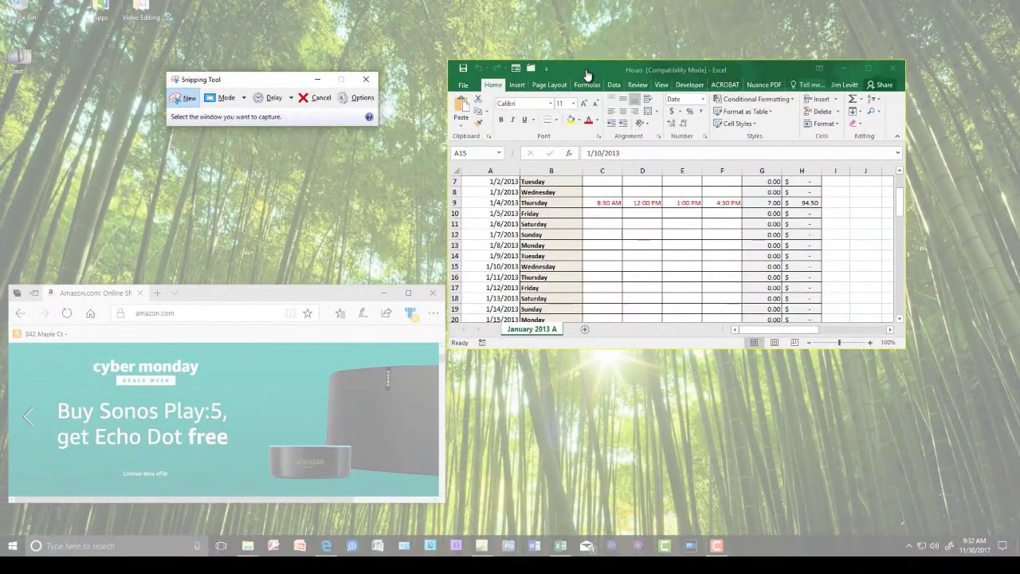
left_click(586, 74)
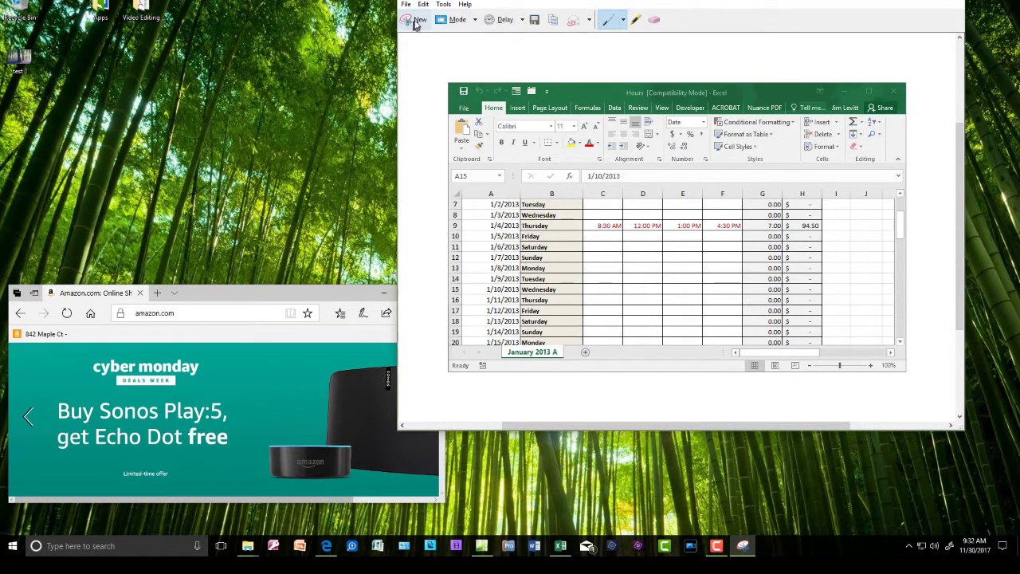
Take a new Window Snip of the Edge window showing the Amazon page, then start another snip
left_click(416, 20)
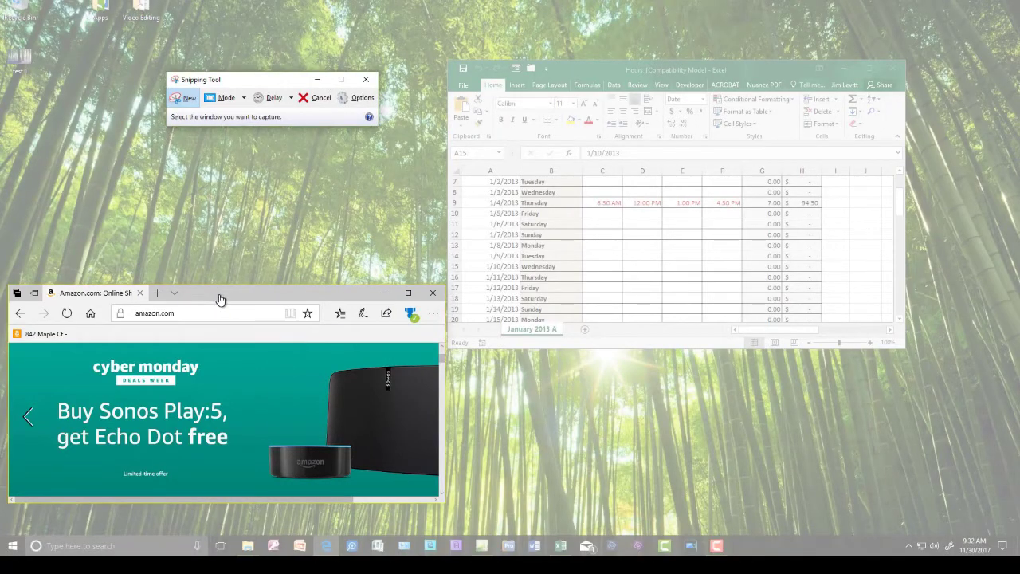
left_click(221, 298)
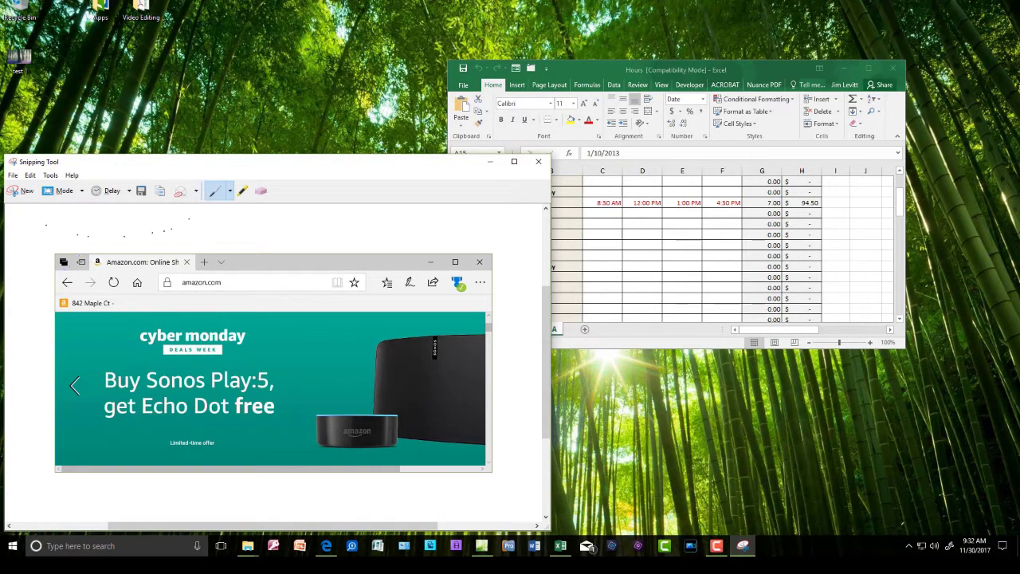
left_click(19, 194)
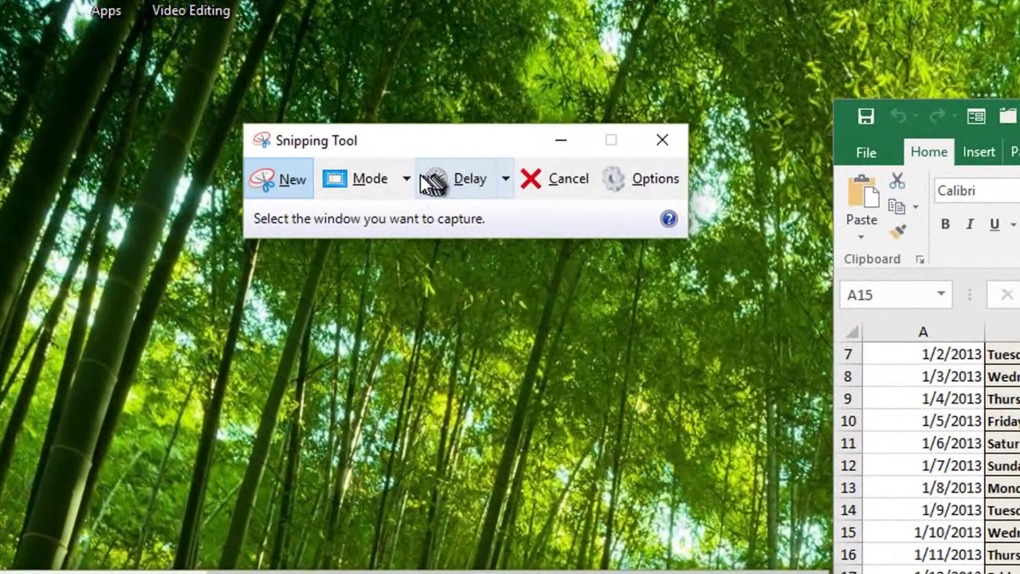
Capture a Full-screen Snip of the desktop showing both the Excel and Edge windows
left_click(404, 180)
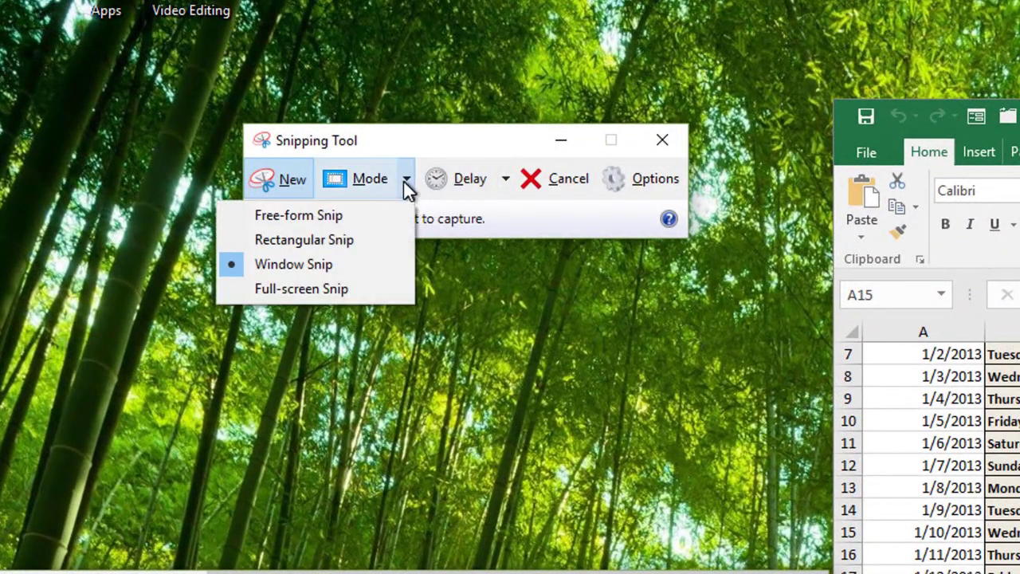
left_click(349, 287)
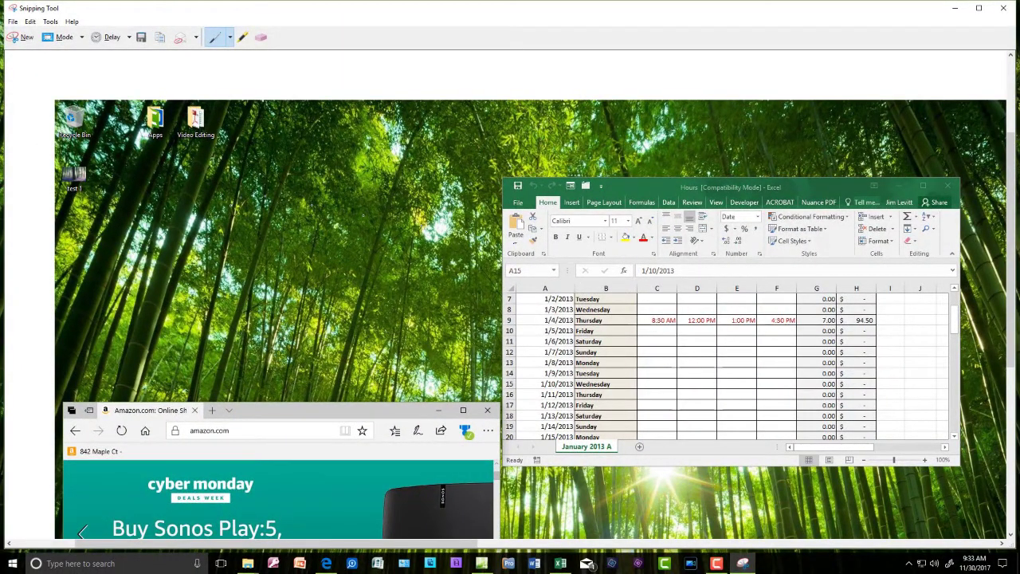
Start a Rectangular Snip and drag over a patch of the bamboo wallpaper
left_click(24, 39)
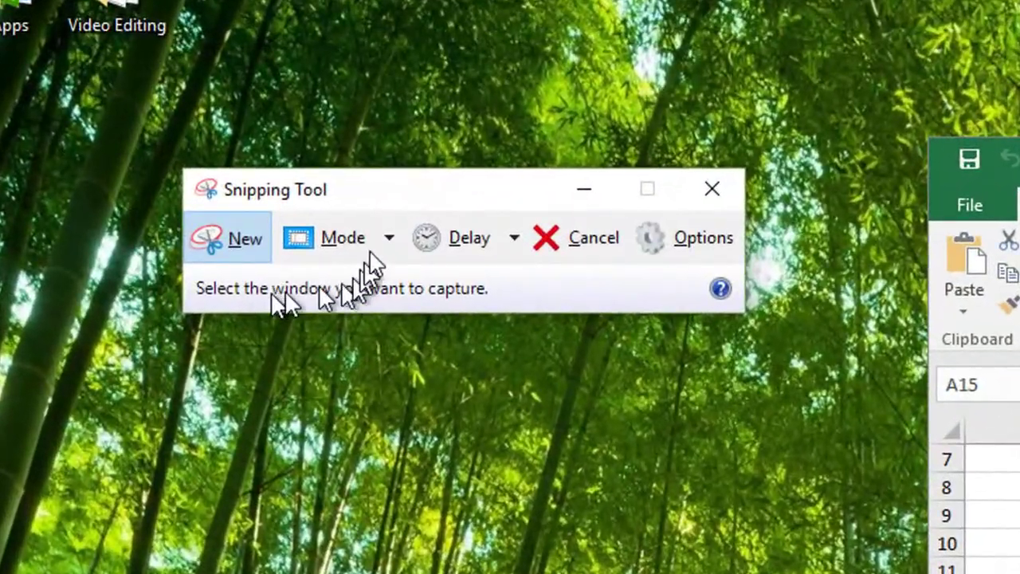
left_click(388, 239)
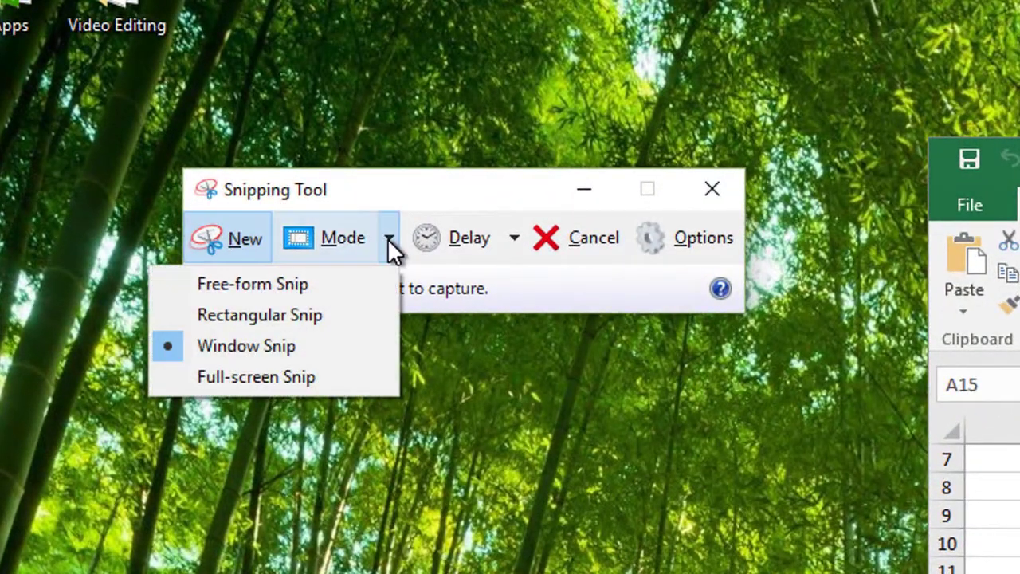
left_click(327, 314)
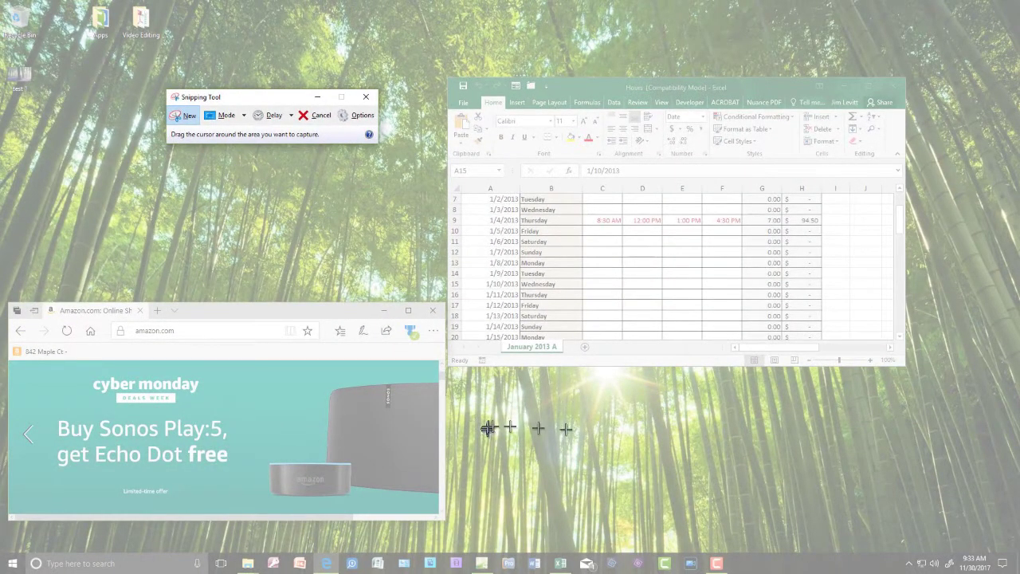
left_click_drag(622, 379, 950, 522)
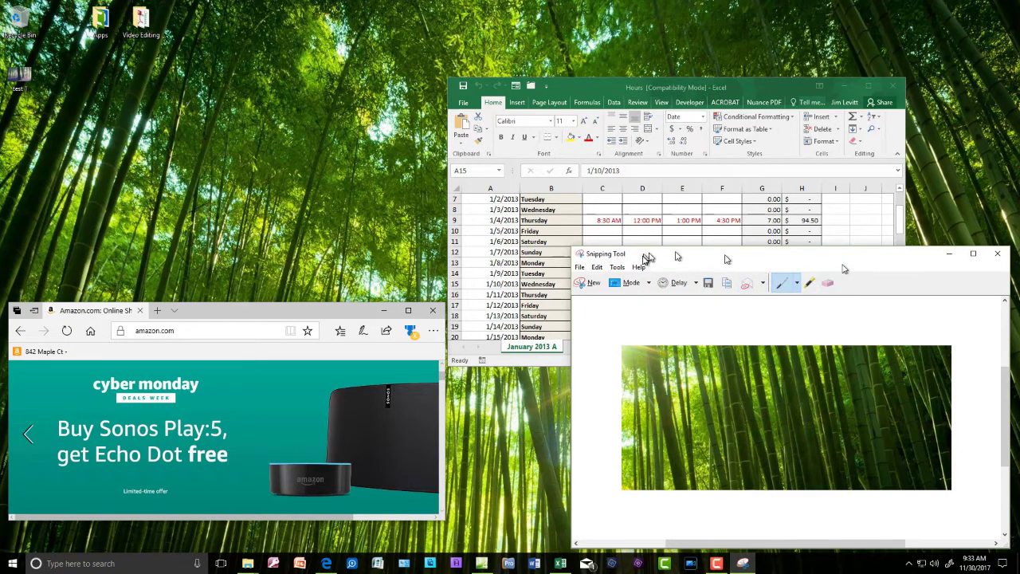
Leave the delay unchanged, switch to Free-form Snip and trace a shape over the desktop background
left_click(590, 287)
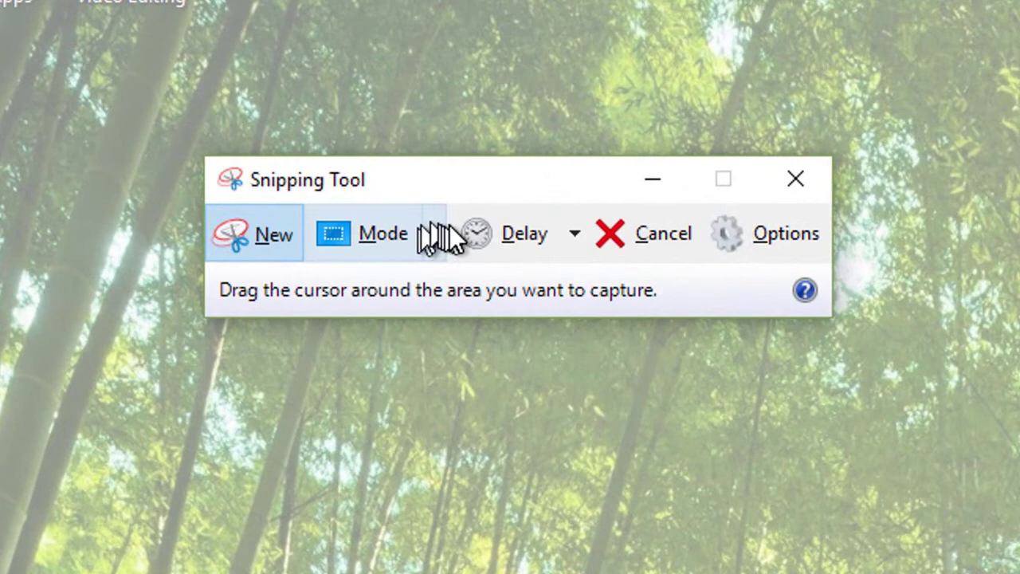
left_click(451, 231)
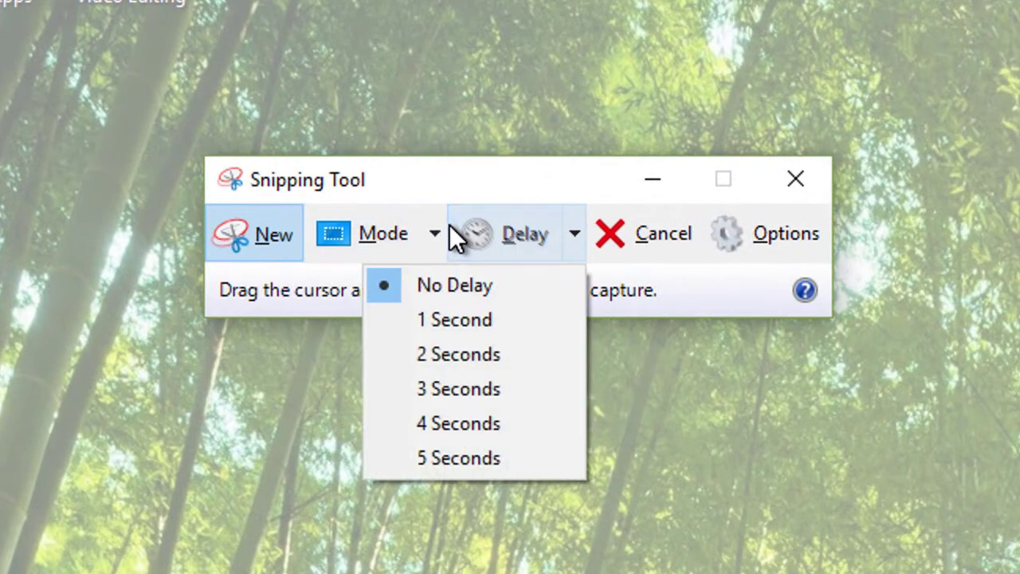
left_click(435, 231)
left_click(435, 234)
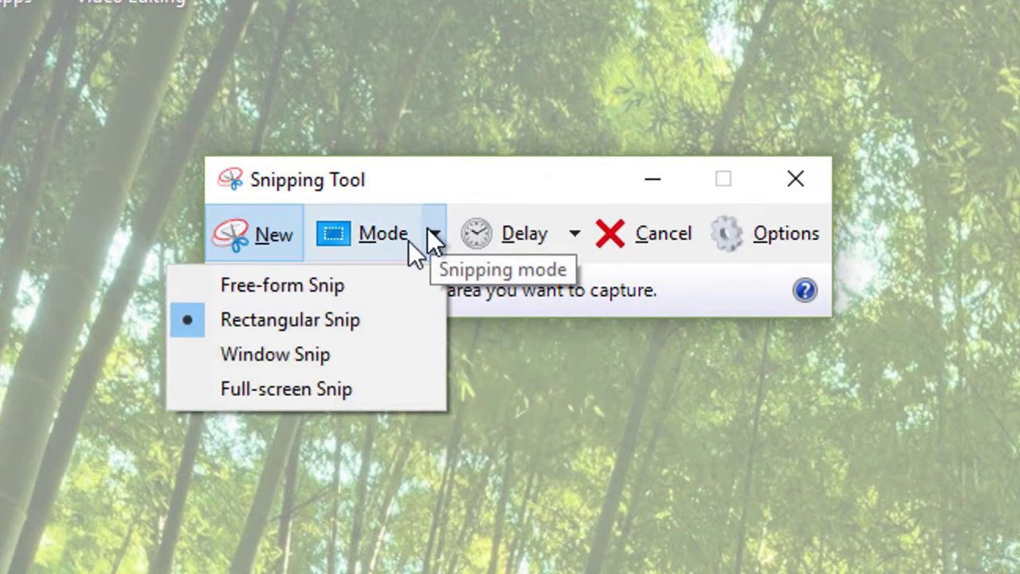
left_click(346, 290)
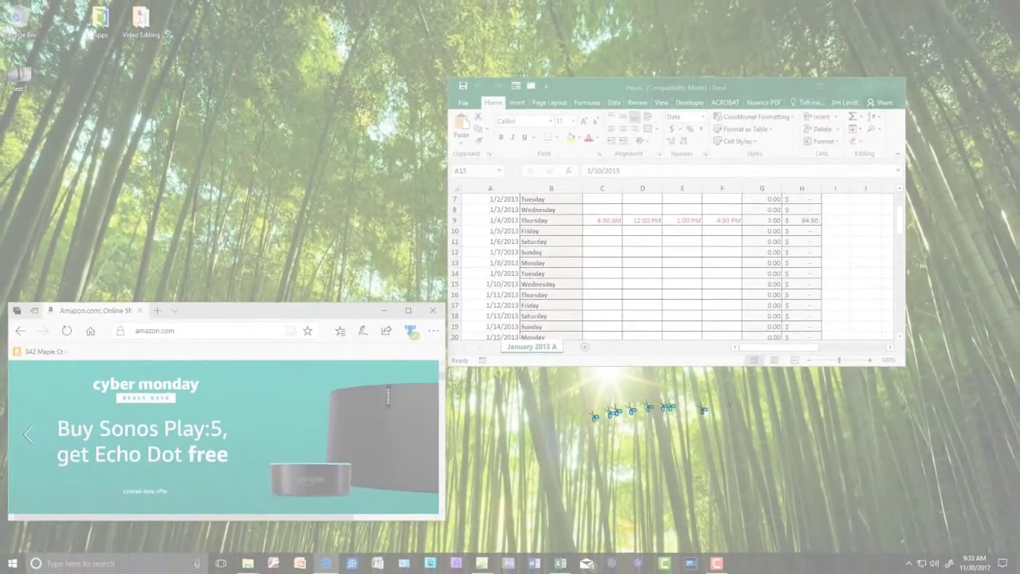
mouse_move(614, 411)
left_mouse_down()
mouse_move(823, 471)
mouse_move(759, 541)
mouse_move(613, 534)
mouse_move(527, 504)
mouse_move(540, 438)
left_mouse_up()
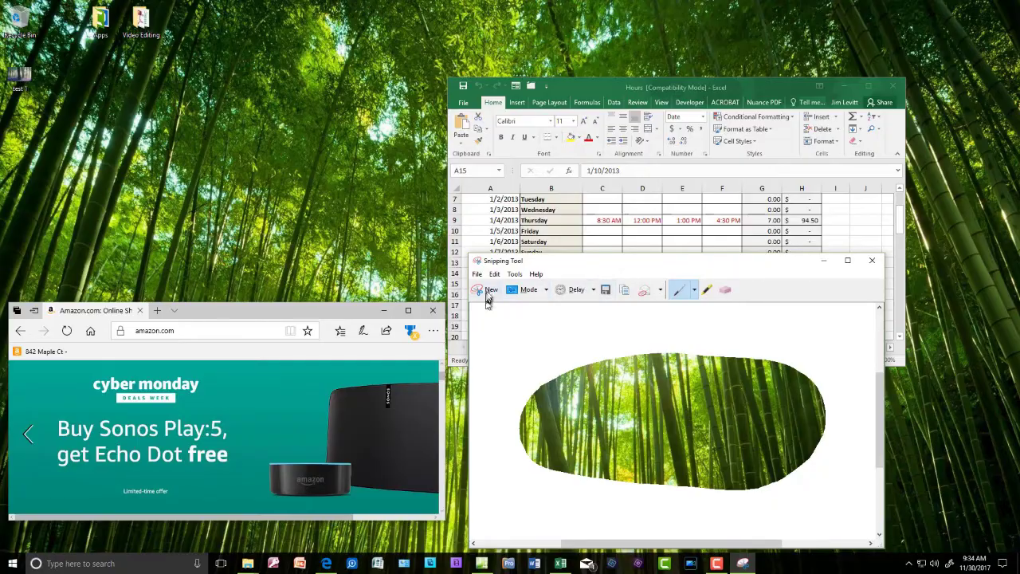
Trace another free-form snip across the Edge and Excel windows, then start a fresh capture
left_click(489, 292)
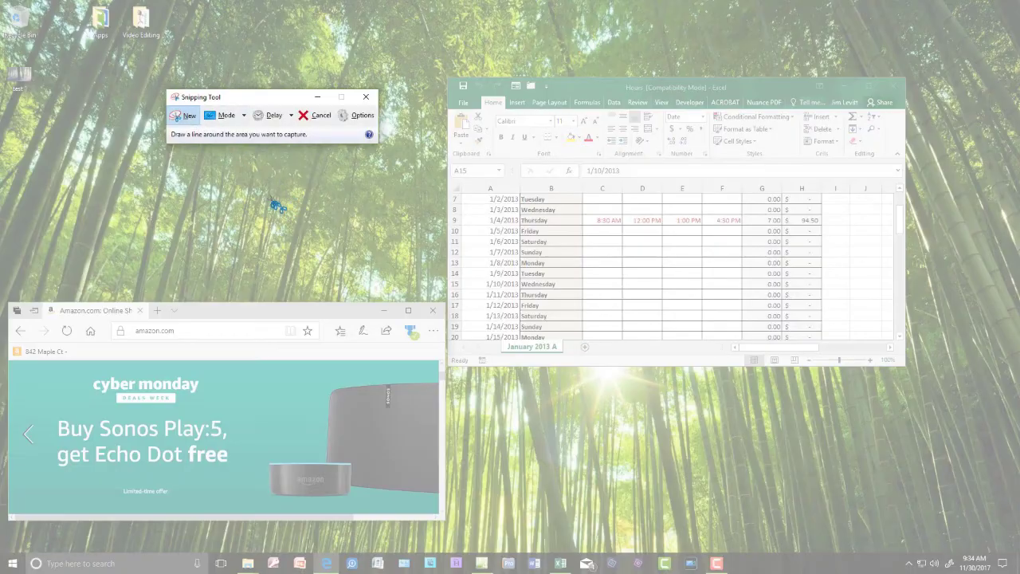
mouse_move(294, 198)
left_mouse_down()
mouse_move(422, 193)
mouse_move(593, 306)
mouse_move(562, 488)
mouse_move(362, 518)
mouse_move(211, 377)
mouse_move(262, 213)
left_mouse_up()
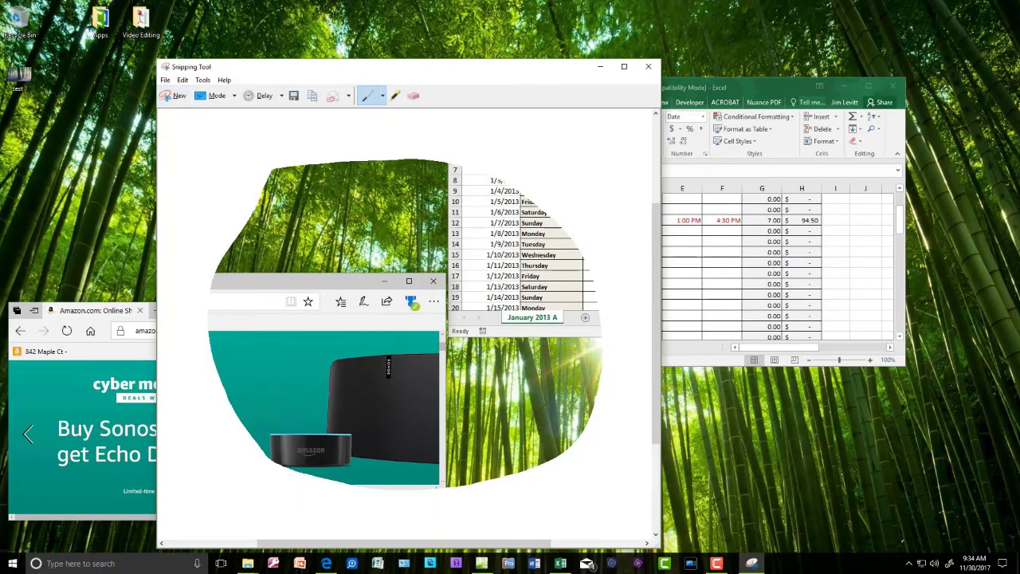
left_click(173, 97)
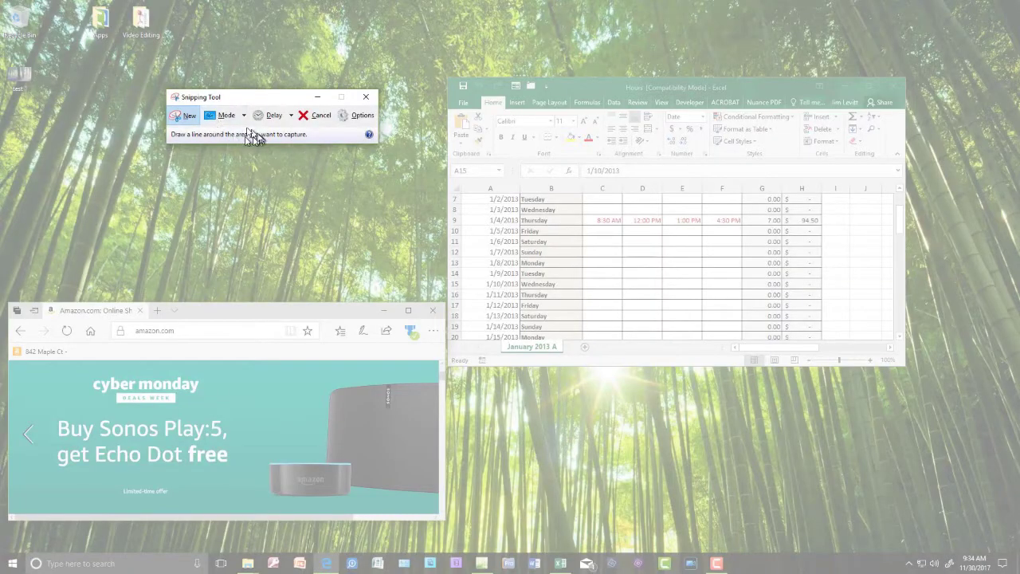
left_click(243, 116)
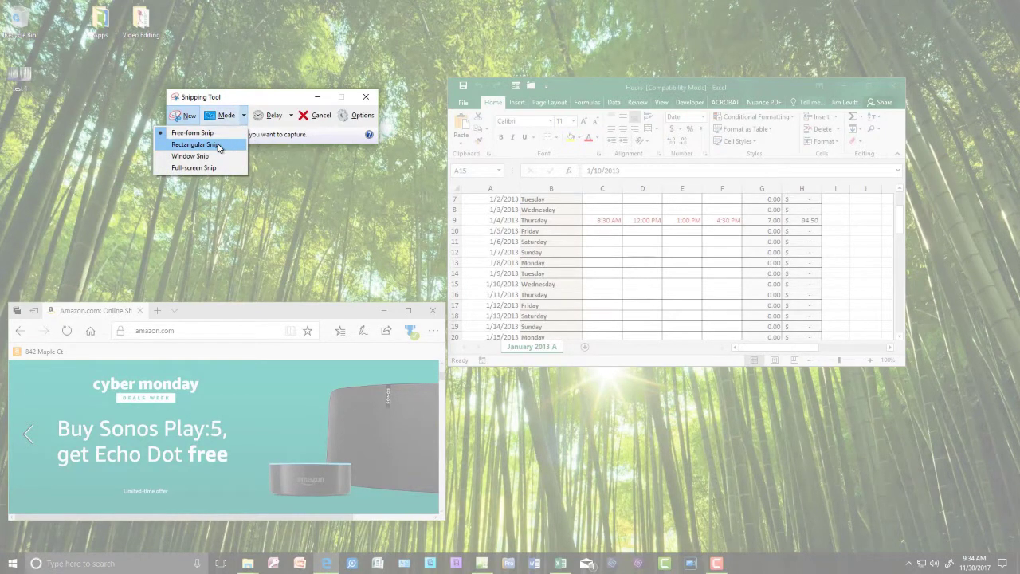
Switch to Rectangular Snip and drag around the Excel window's ribbon and top rows
left_click(194, 144)
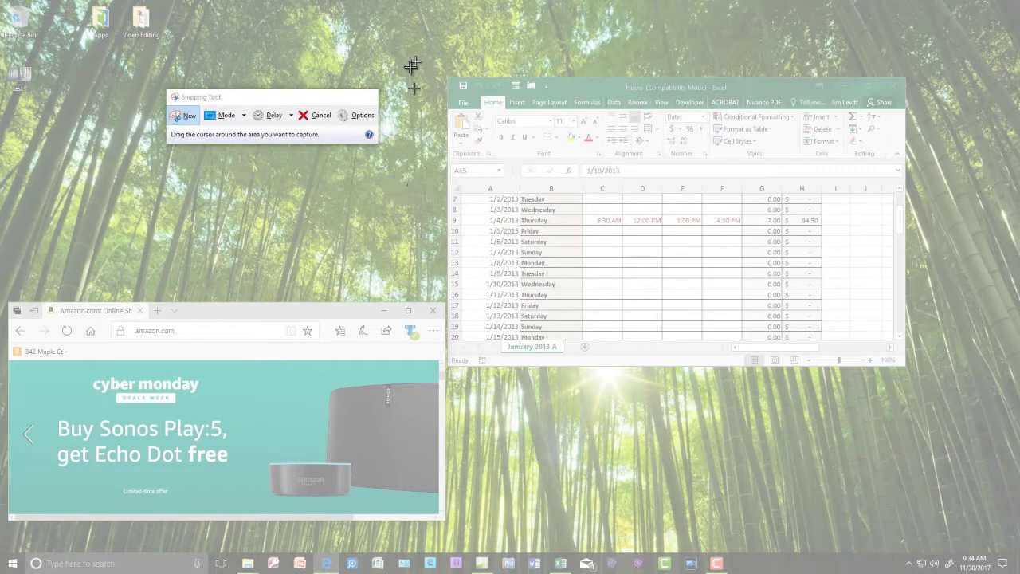
left_click_drag(411, 65, 943, 255)
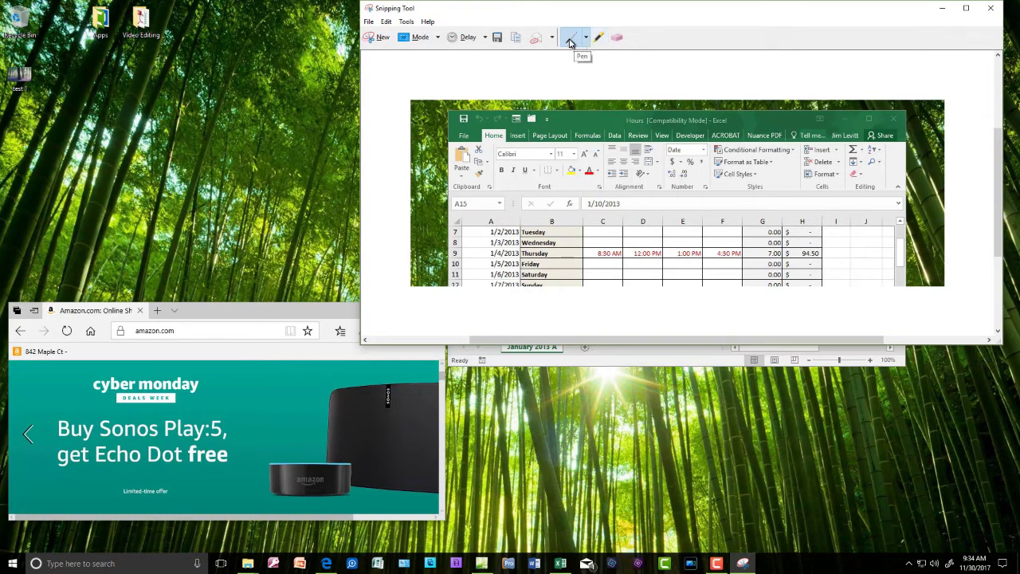
left_click(585, 37)
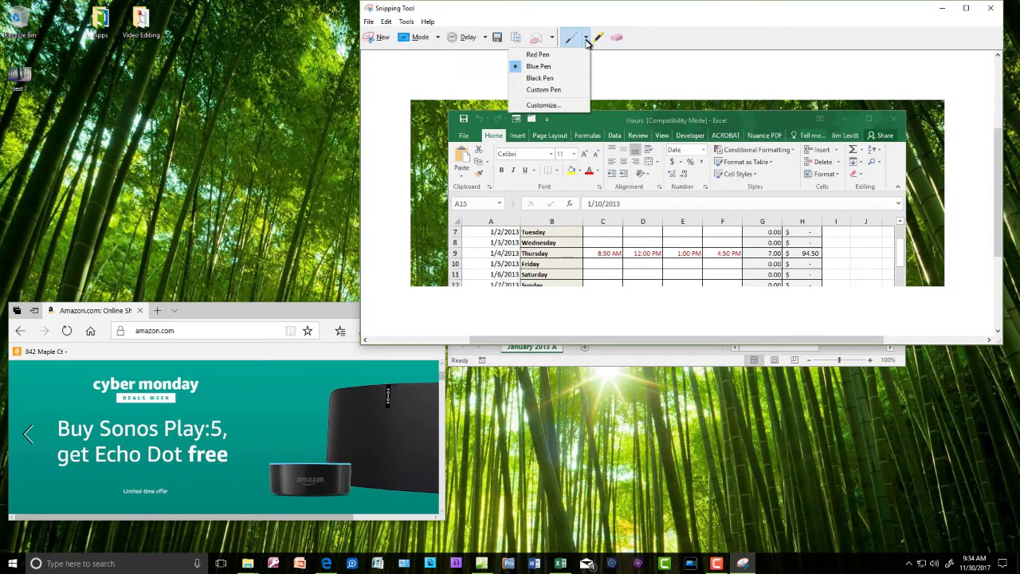
left_click(543, 91)
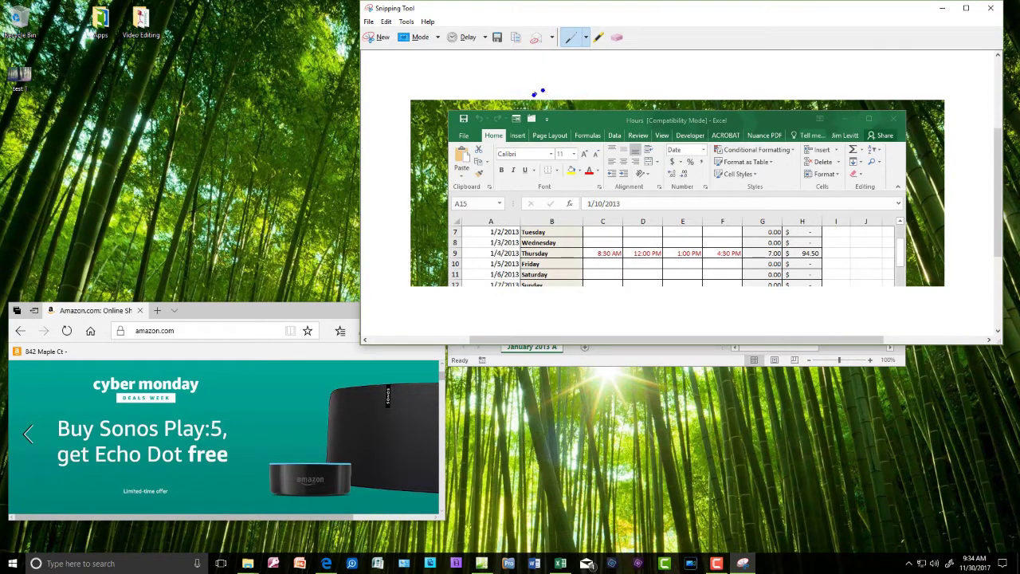
mouse_move(531, 79)
left_mouse_down()
mouse_move(501, 155)
mouse_move(661, 133)
mouse_move(588, 105)
left_mouse_up()
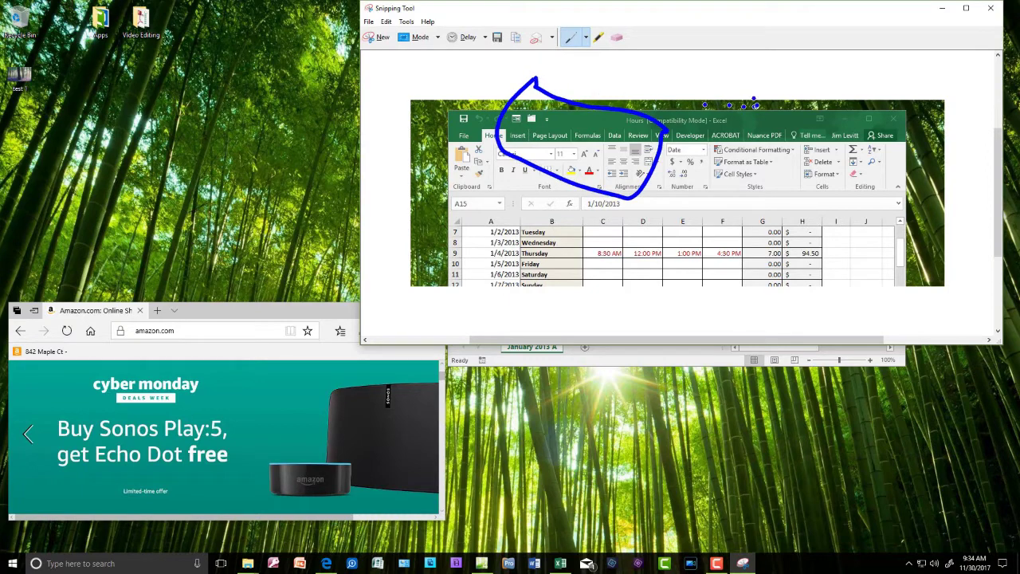
mouse_move(720, 74)
left_mouse_down()
mouse_move(763, 76)
mouse_move(868, 203)
mouse_move(743, 99)
mouse_move(743, 77)
left_mouse_up()
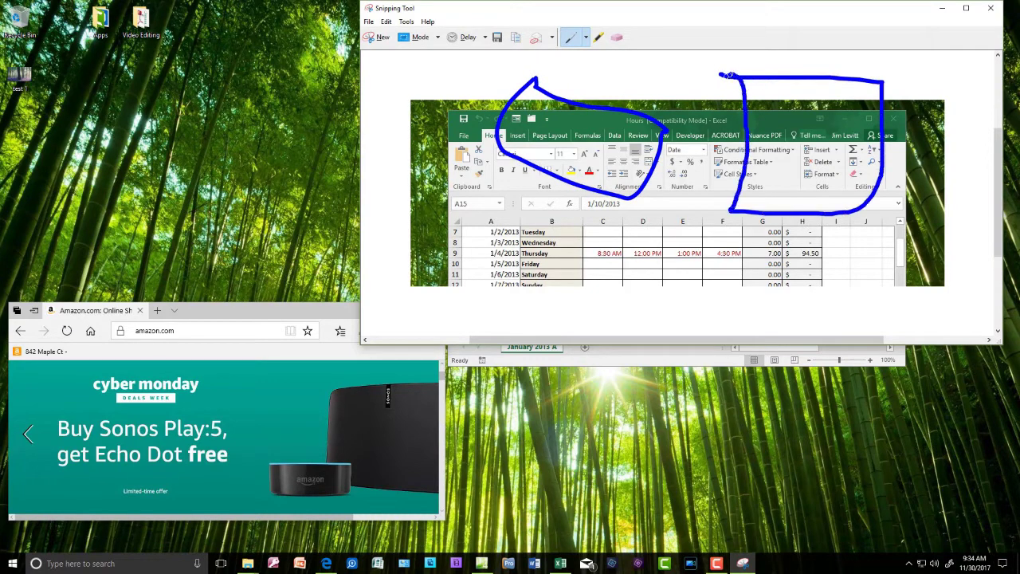
left_click(618, 37)
left_click(743, 76)
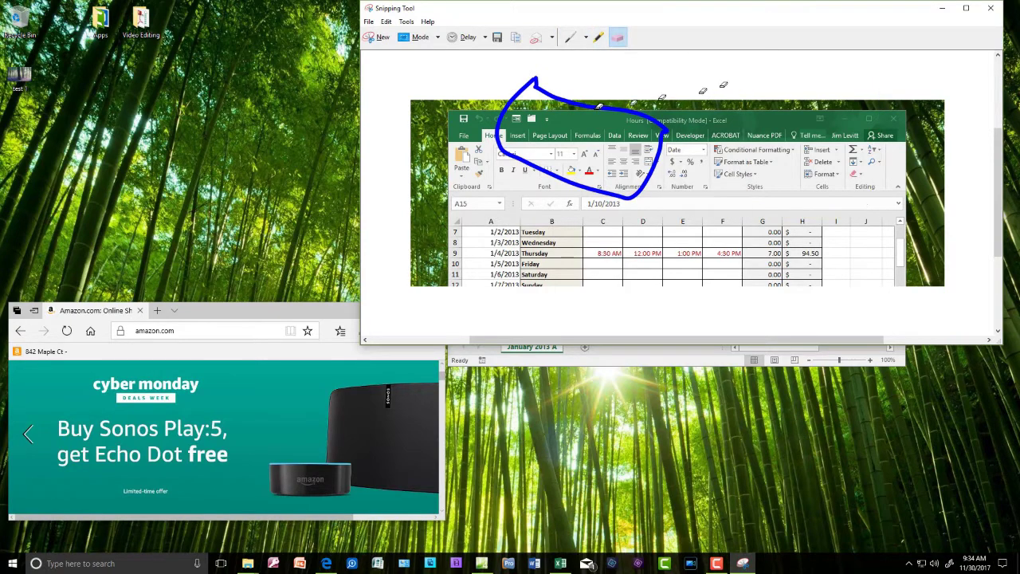
left_click(601, 106)
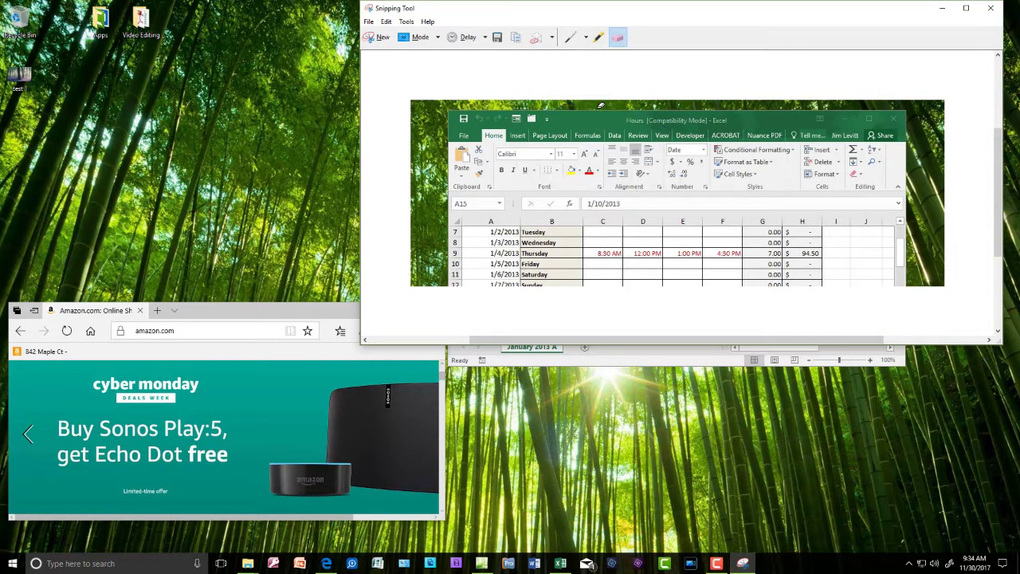
Highlight the 1/2/2013 Tuesday and 1/3/2013 Wednesday rows in yellow
left_click(601, 40)
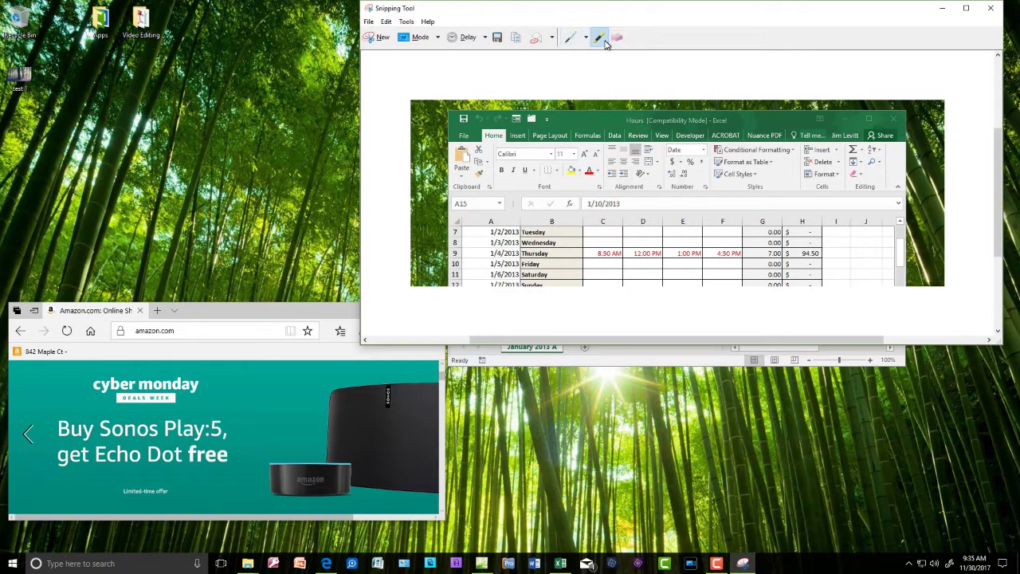
mouse_move(524, 263)
left_mouse_down()
mouse_move(526, 239)
mouse_move(598, 234)
mouse_move(504, 242)
mouse_move(478, 227)
mouse_move(550, 243)
mouse_move(475, 236)
mouse_move(539, 231)
mouse_move(518, 242)
left_mouse_up()
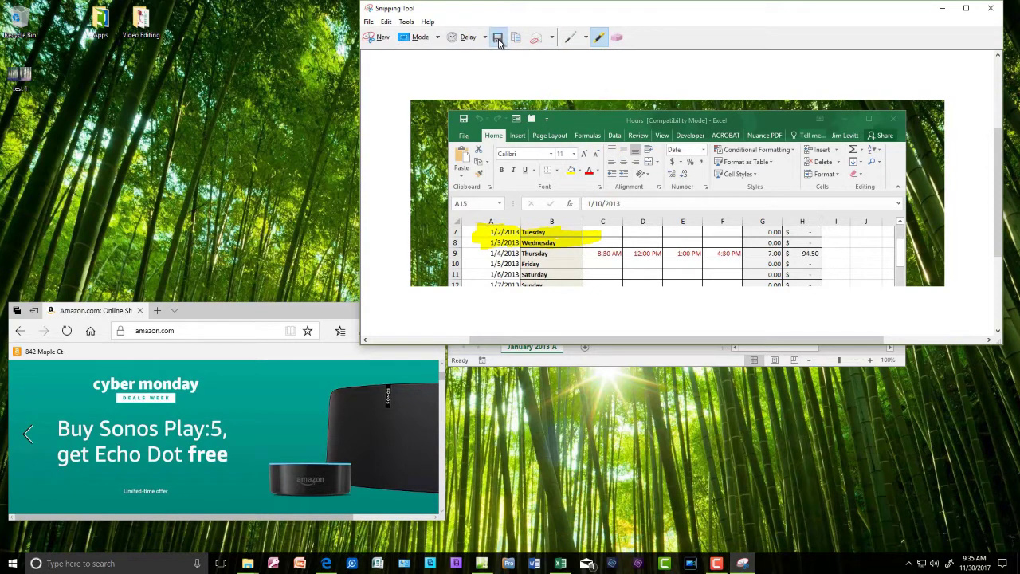
Save the highlighted snip to the Desktop as 'test 2', keeping the PNG file type
left_click(498, 41)
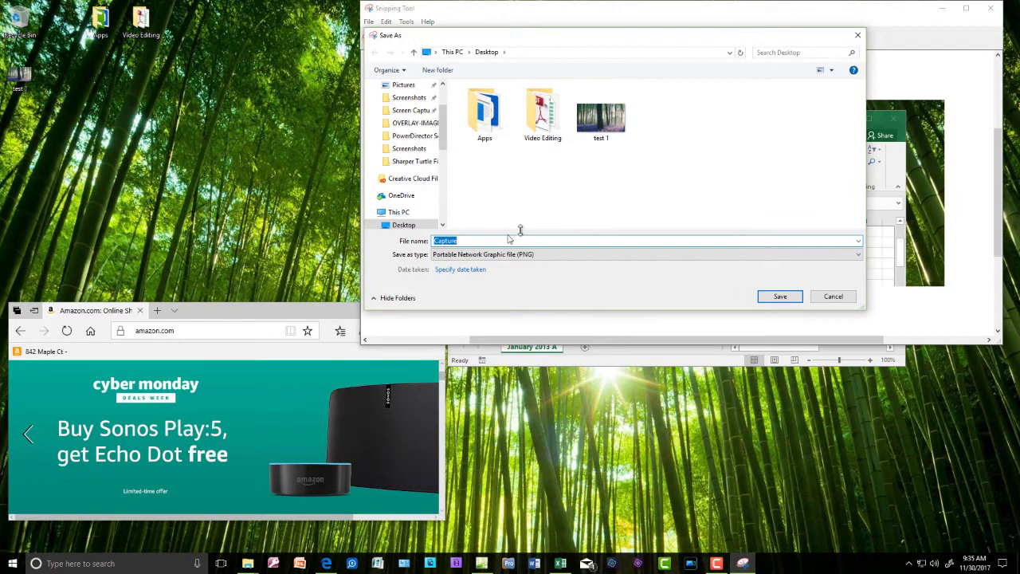
left_click(465, 240)
left_click_drag(466, 240, 397, 239)
type("tet")
type("test")
type(" 2")
left_click(859, 254)
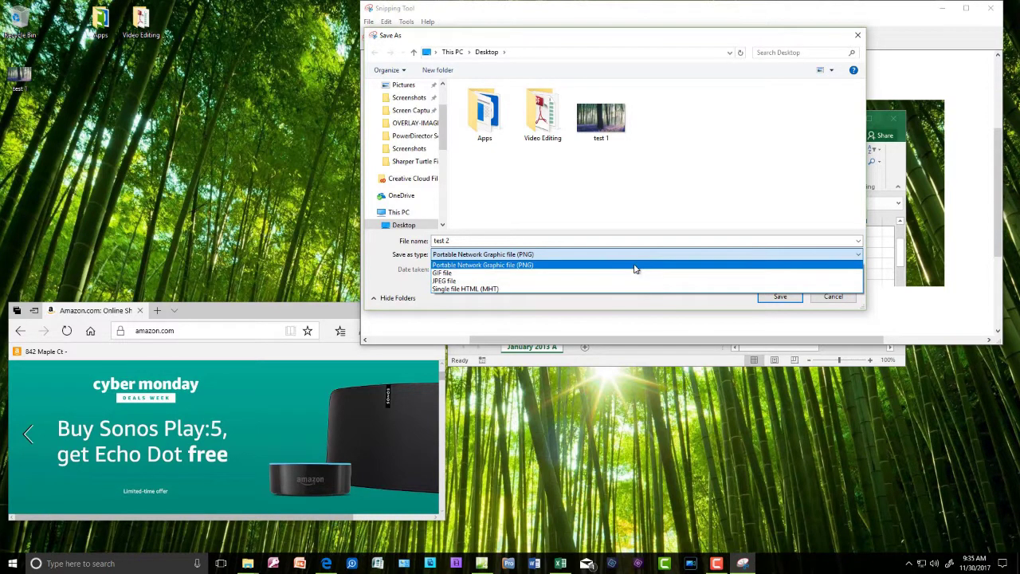
left_click(779, 298)
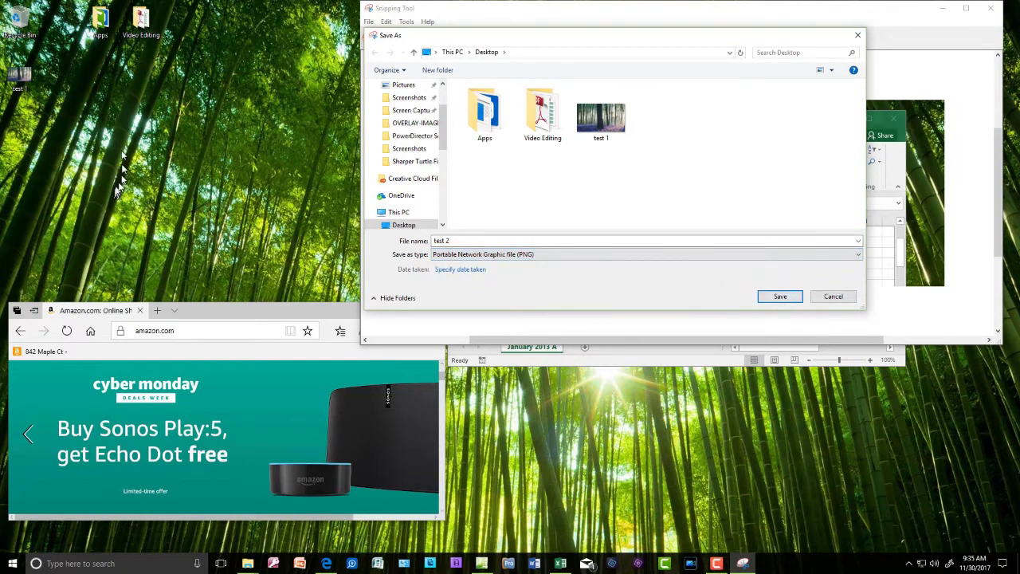
left_click(789, 297)
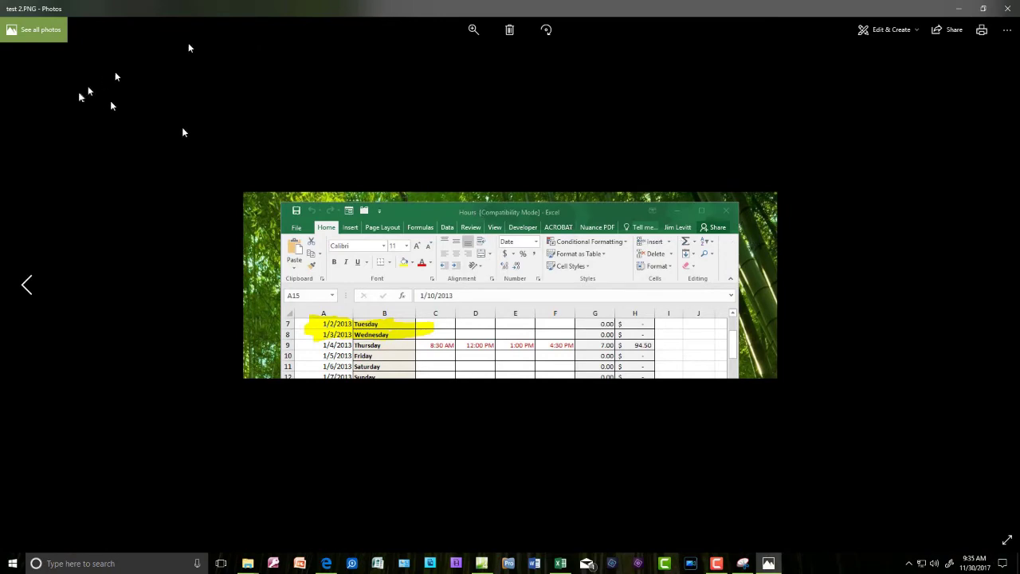
left_click(1007, 8)
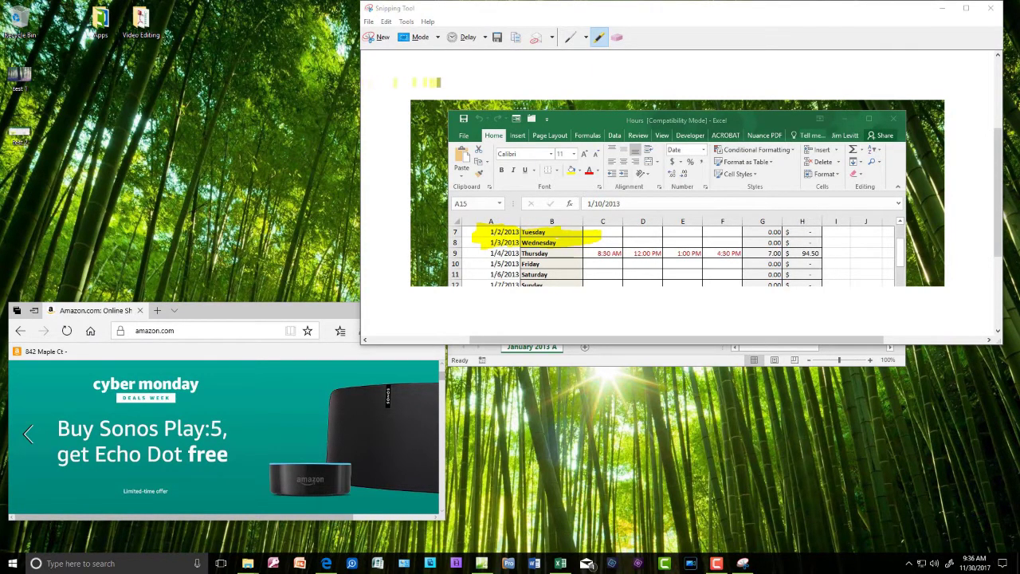
Show the Send Snip e-mail options: Email Recipient or Email Recipient (as attachment)
left_click(551, 37)
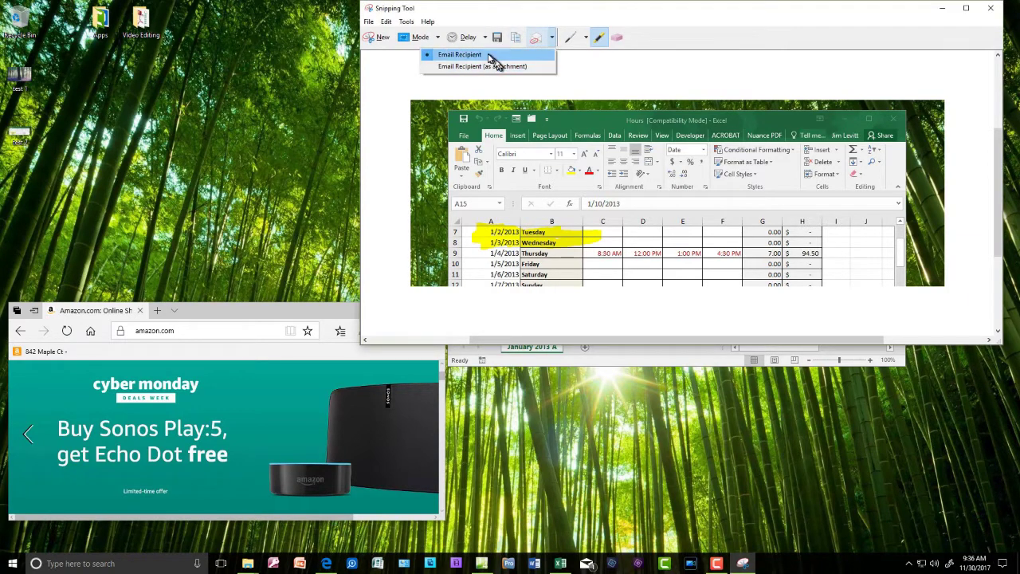